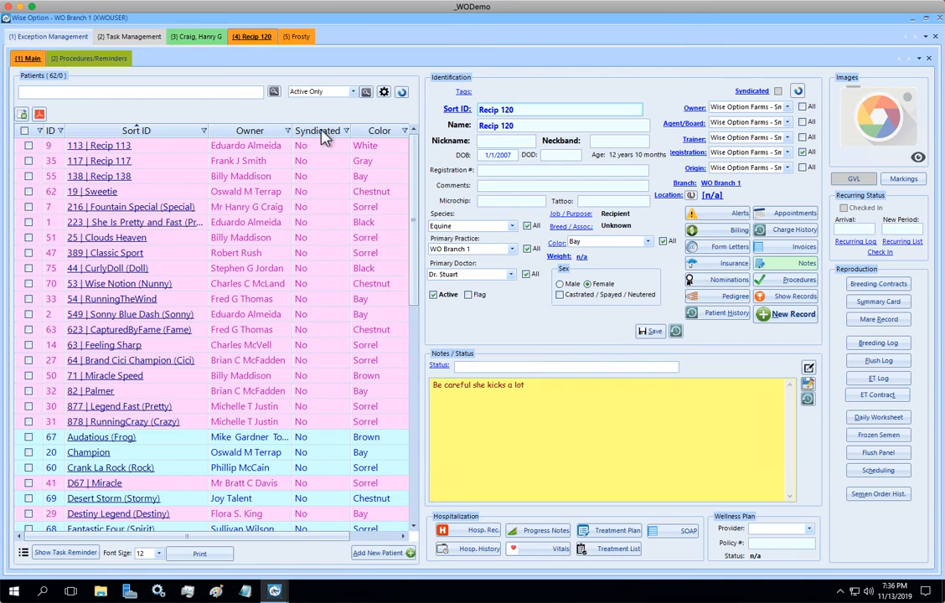
# From the tags of patient 53 | Wise Notion (Nunny), create a new patient tag described as "Repro Package Fee"
pyautogui.click(119, 285)
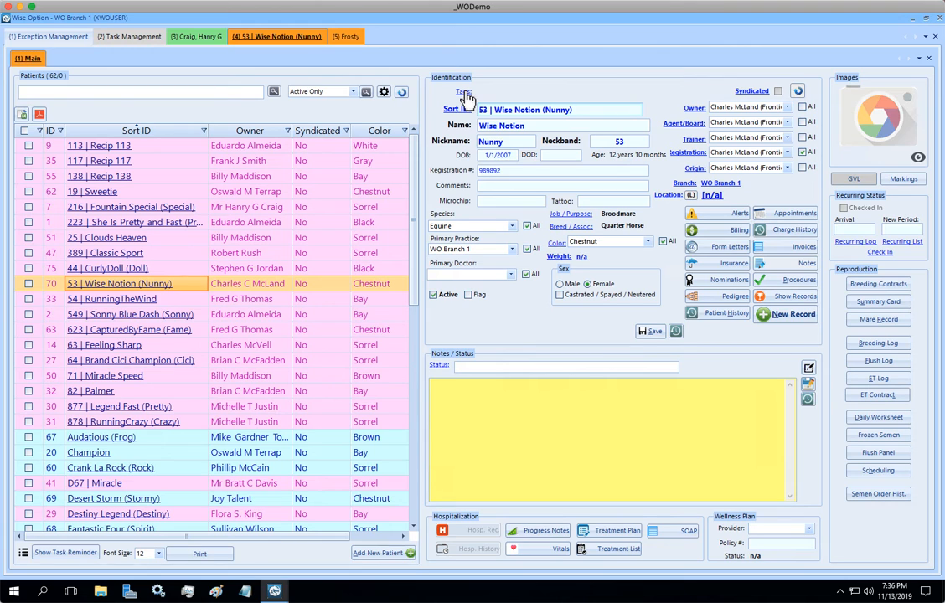
pyautogui.click(465, 93)
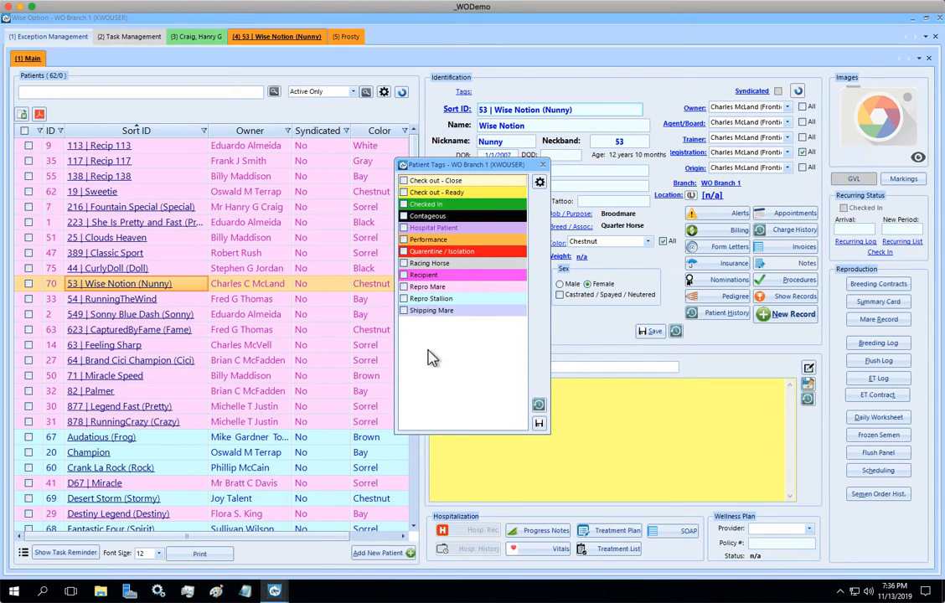
pyautogui.click(540, 184)
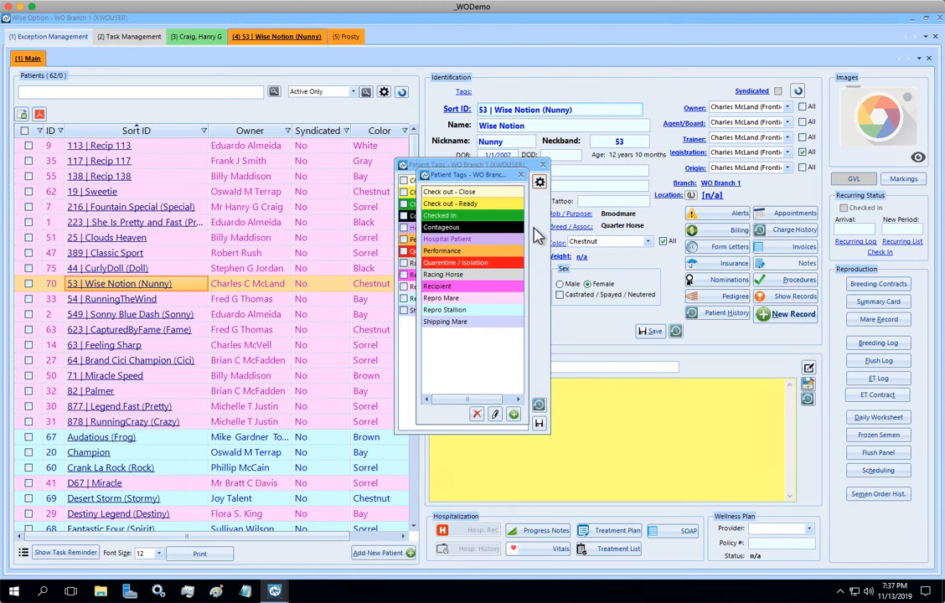
pyautogui.moveTo(494, 175); pyautogui.dragTo(680, 135)
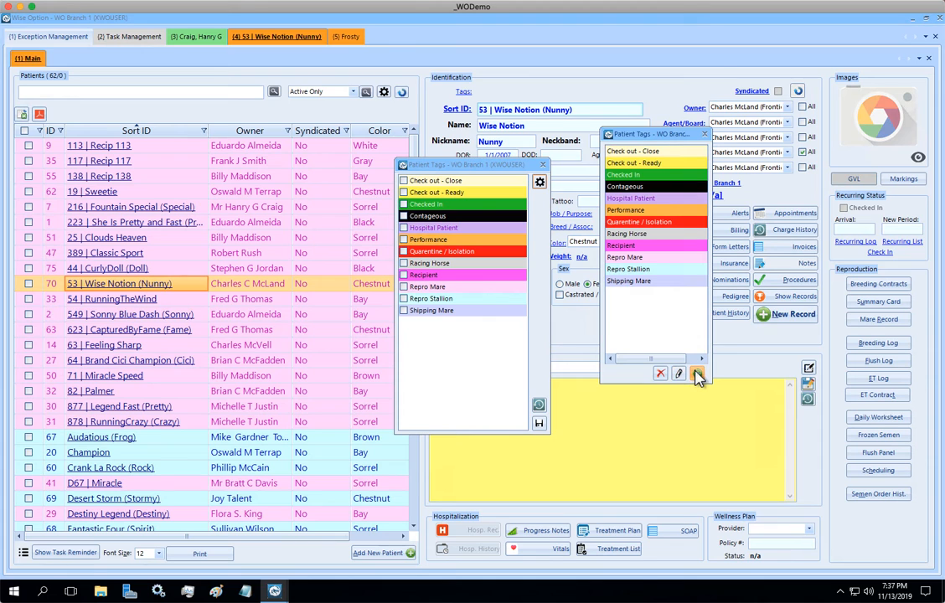
pyautogui.click(698, 374)
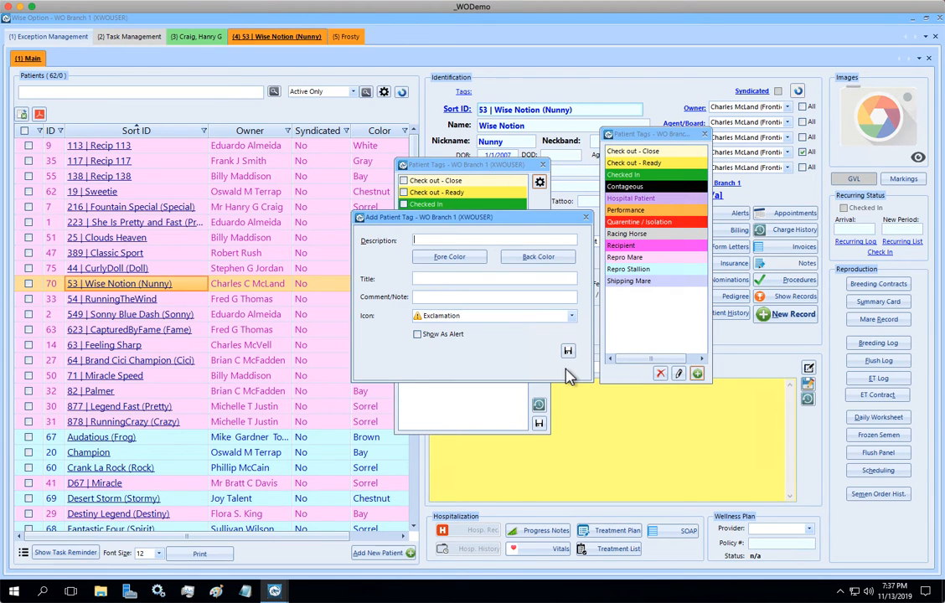
pyautogui.write('Package Fee')
# Set the new tag's back color to dark green, 278100
pyautogui.click(539, 256)
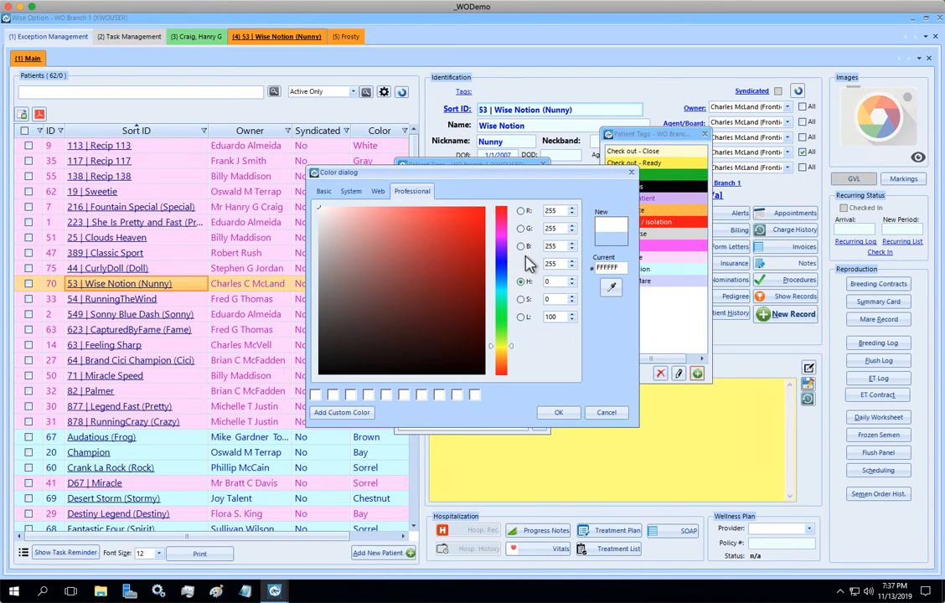
pyautogui.click(323, 191)
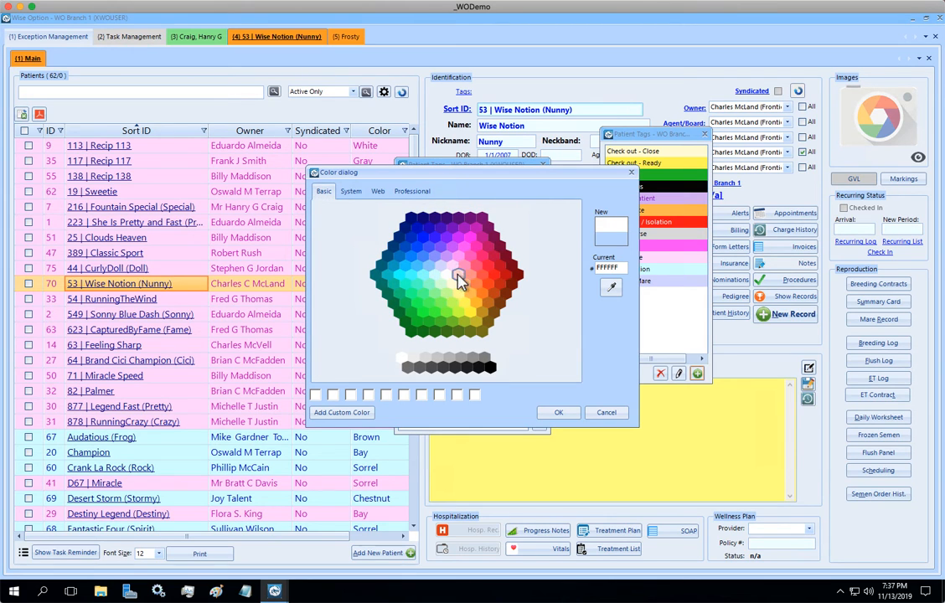
pyautogui.click(463, 247)
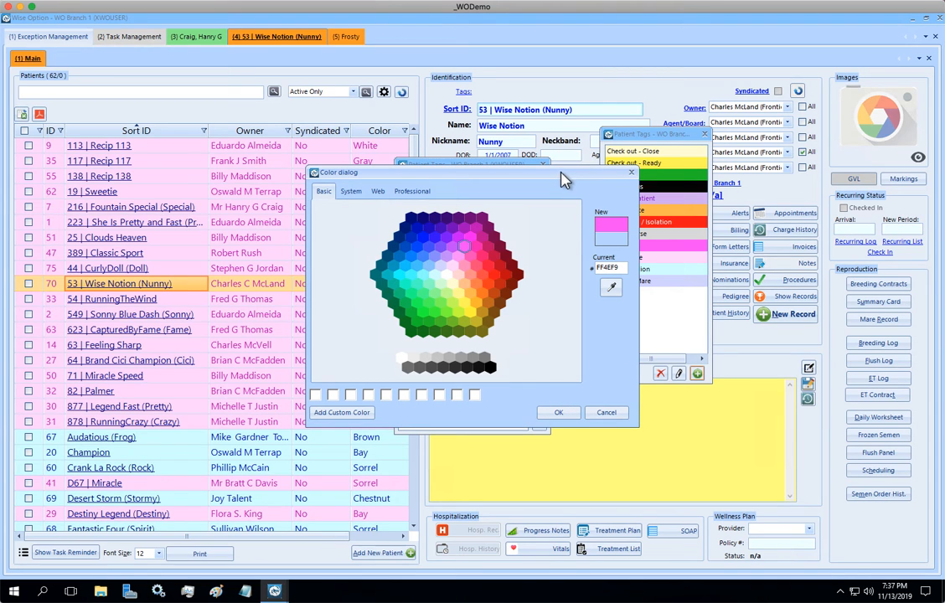
pyautogui.moveTo(563, 180); pyautogui.dragTo(475, 201)
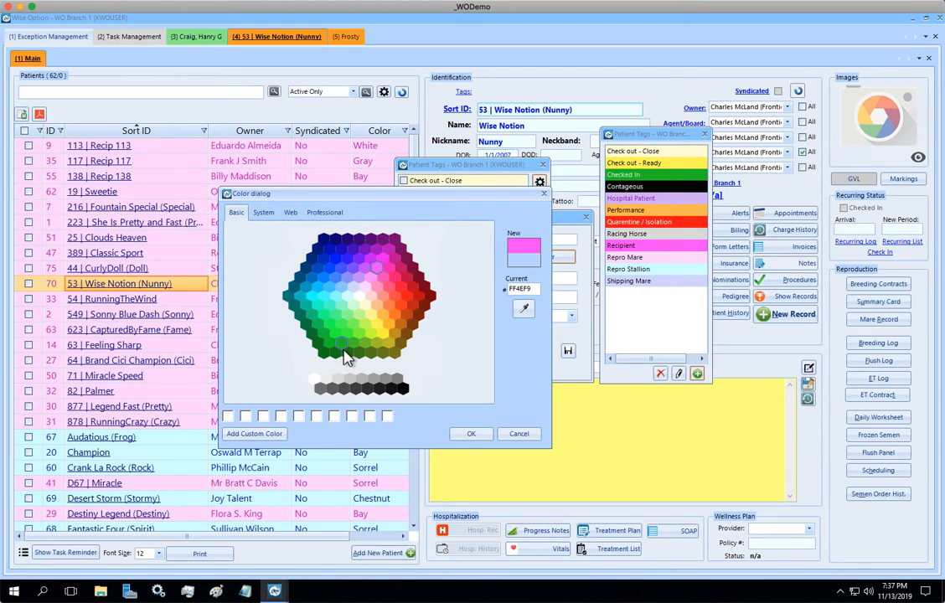
pyautogui.click(348, 354)
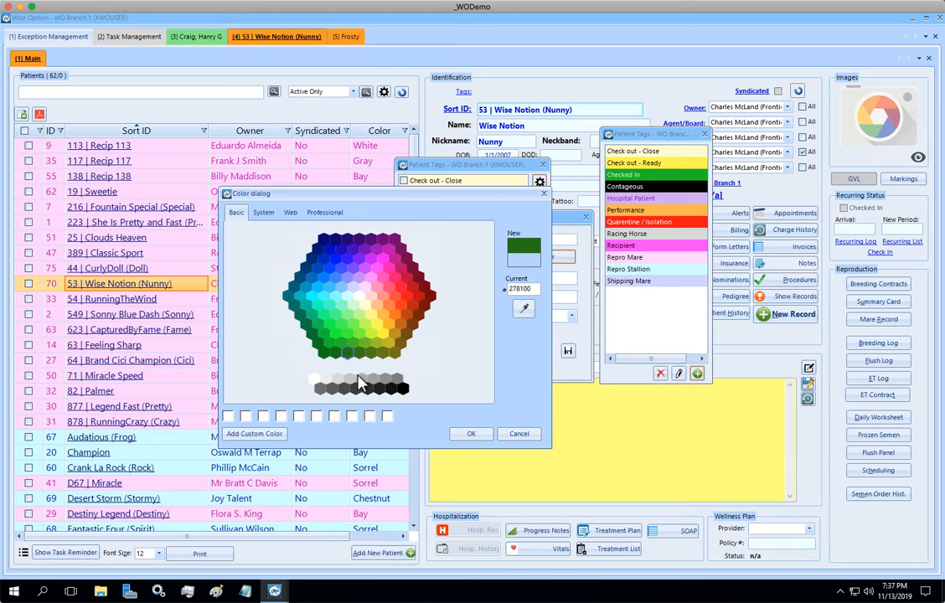
pyautogui.click(473, 434)
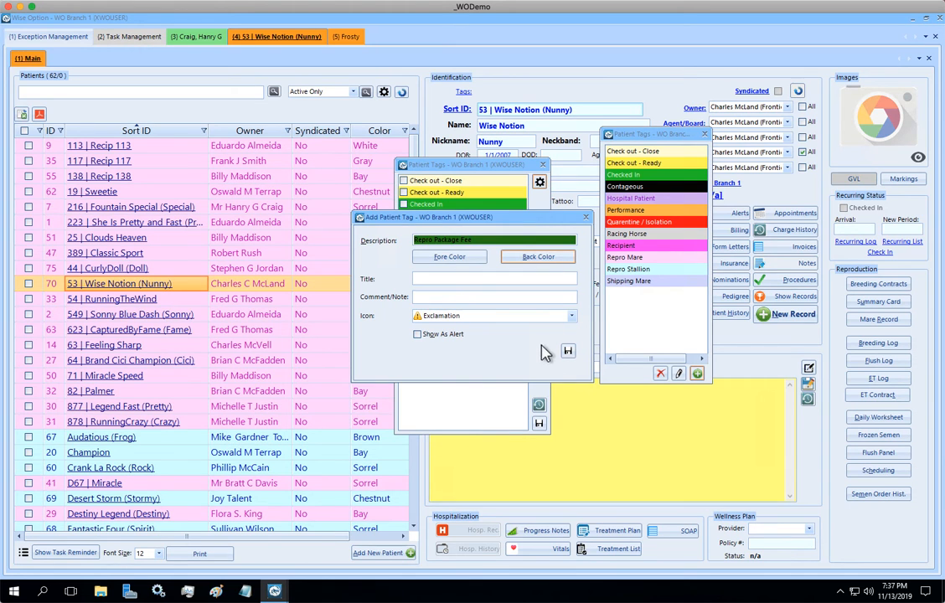
# Set the new tag's fore color to white and save the tag
pyautogui.click(450, 257)
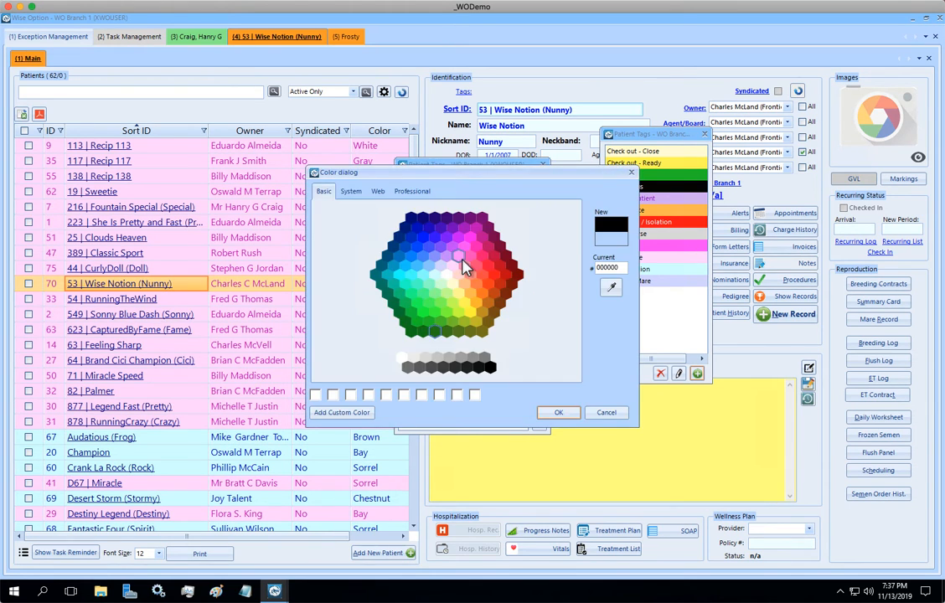
pyautogui.click(557, 413)
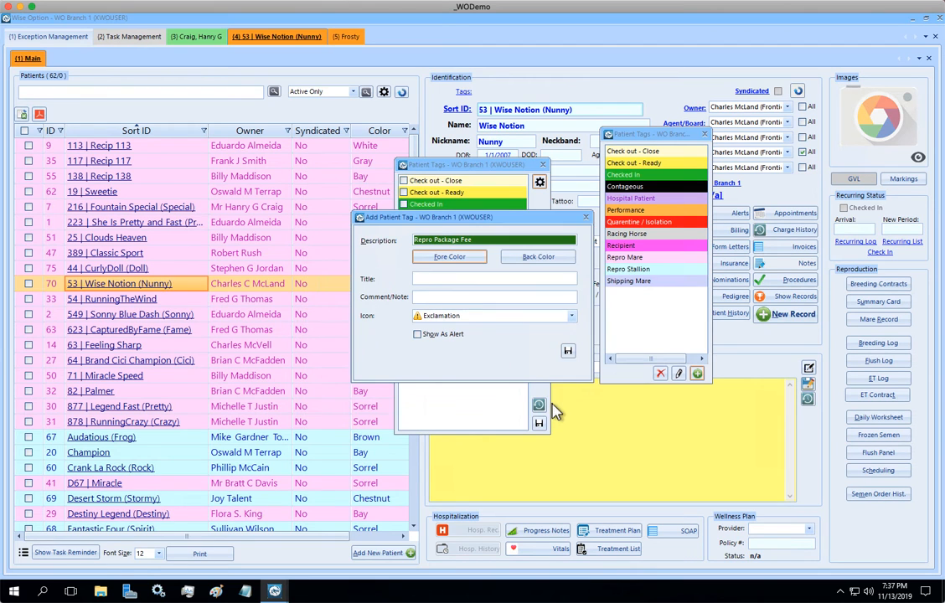
pyautogui.click(566, 353)
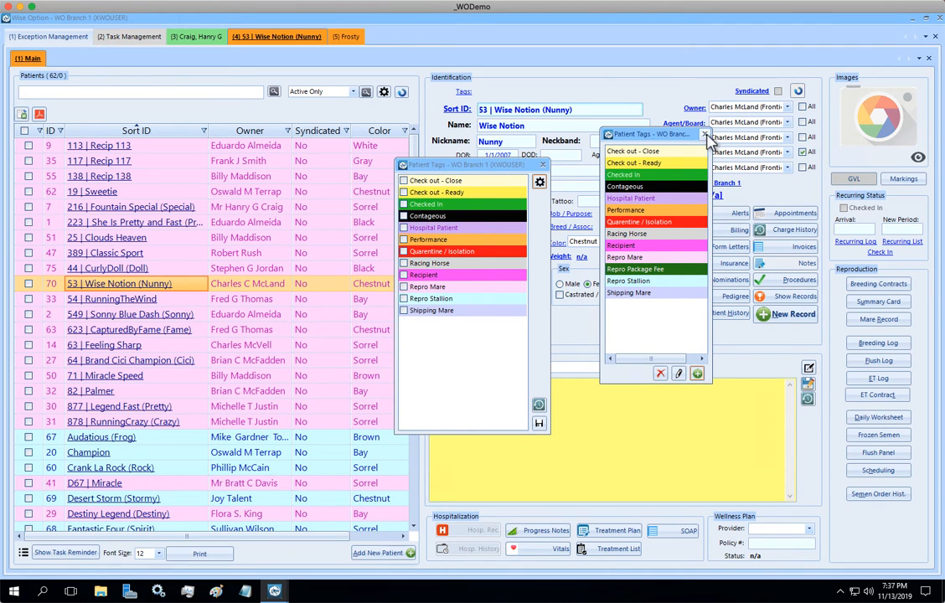
# Close the tag setup, assign the Repro Package Fee tag to Wise Notion and save
pyautogui.click(704, 136)
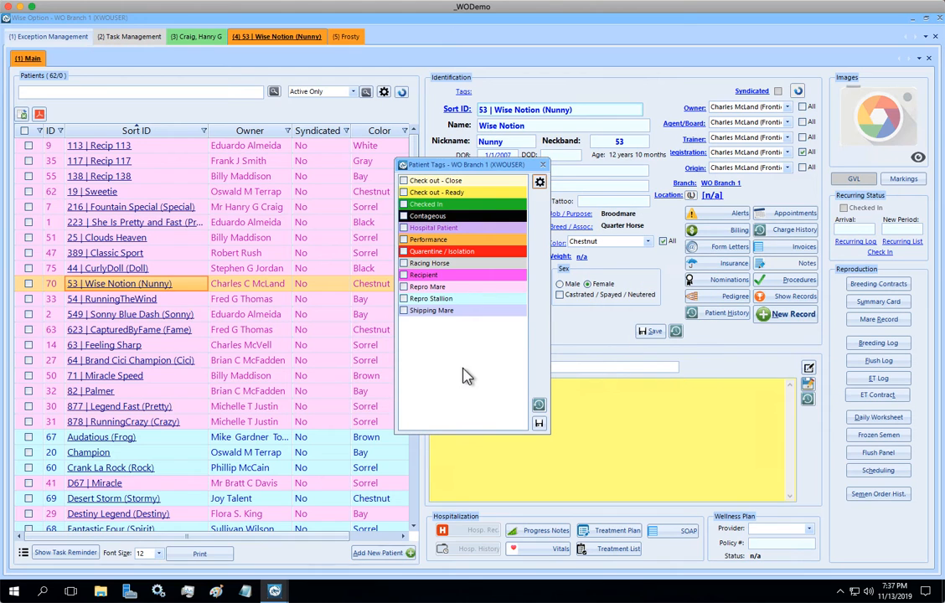
pyautogui.click(403, 299)
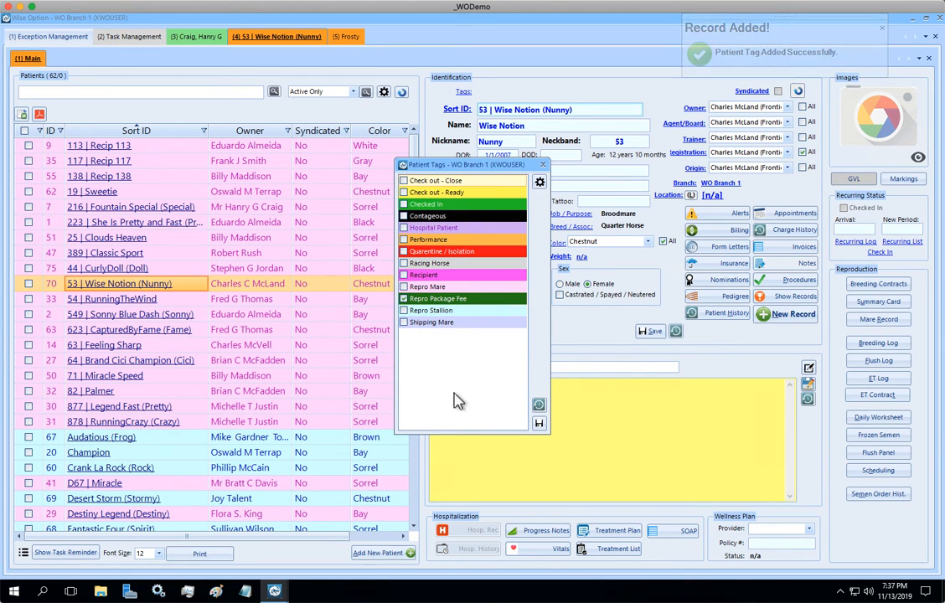
pyautogui.click(538, 424)
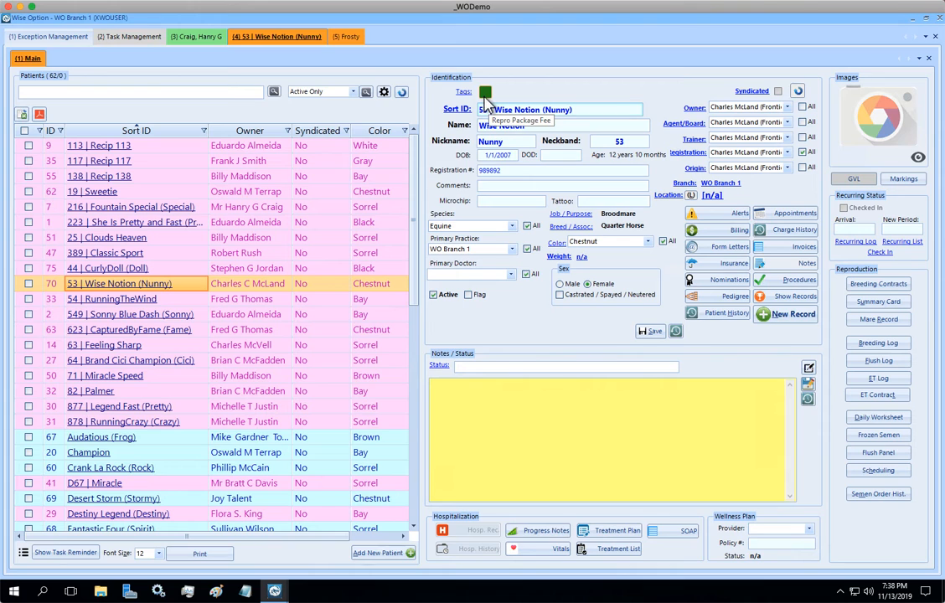
# Assign the Repro Package Fee tag to patient 54 | RunningTheWind, keeping its Shipping Mare tag
pyautogui.click(168, 300)
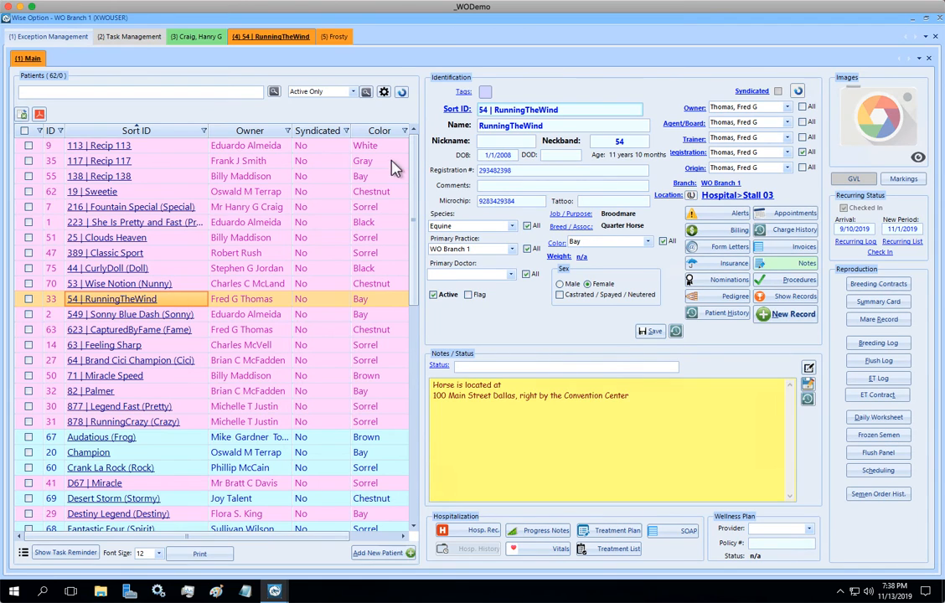
pyautogui.click(463, 92)
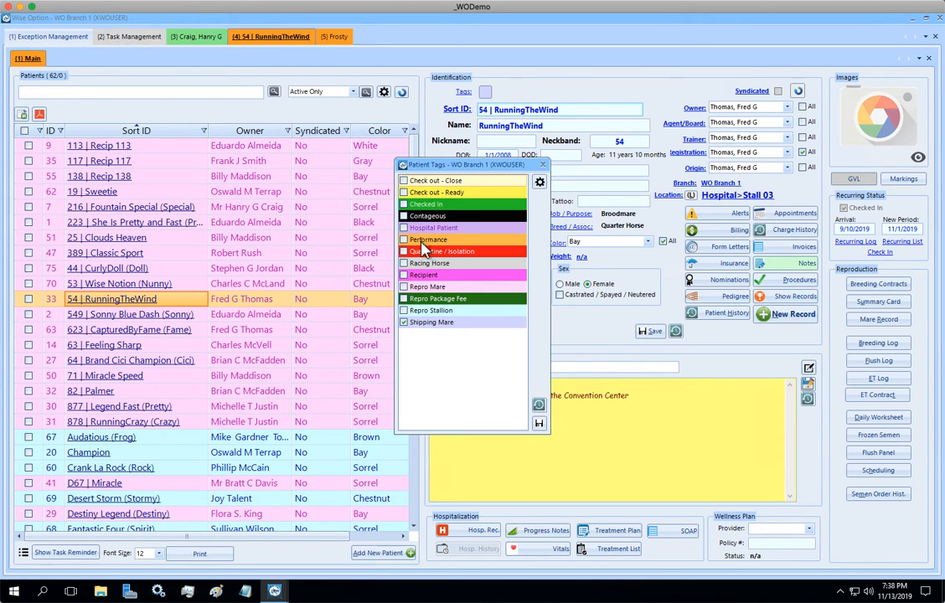
pyautogui.click(404, 299)
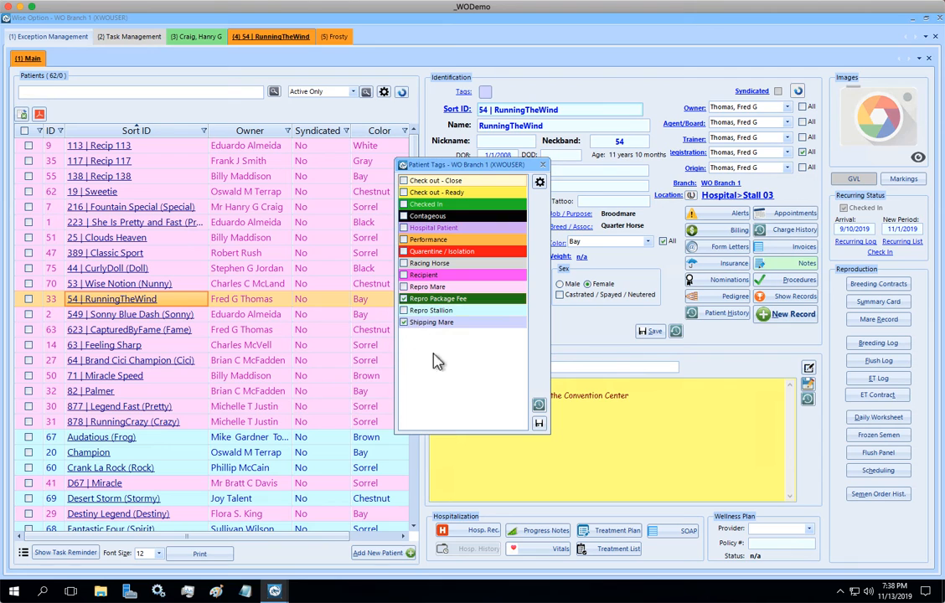
pyautogui.click(543, 156)
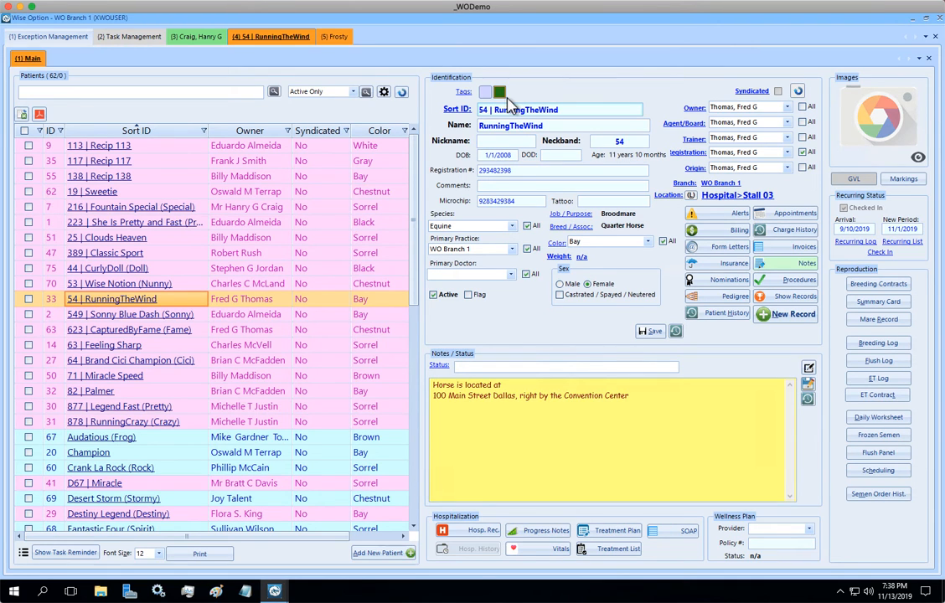
# In Exception Management, start a new exception titled "Example 4 Patient Tags certain Tasks"
pyautogui.click(150, 39)
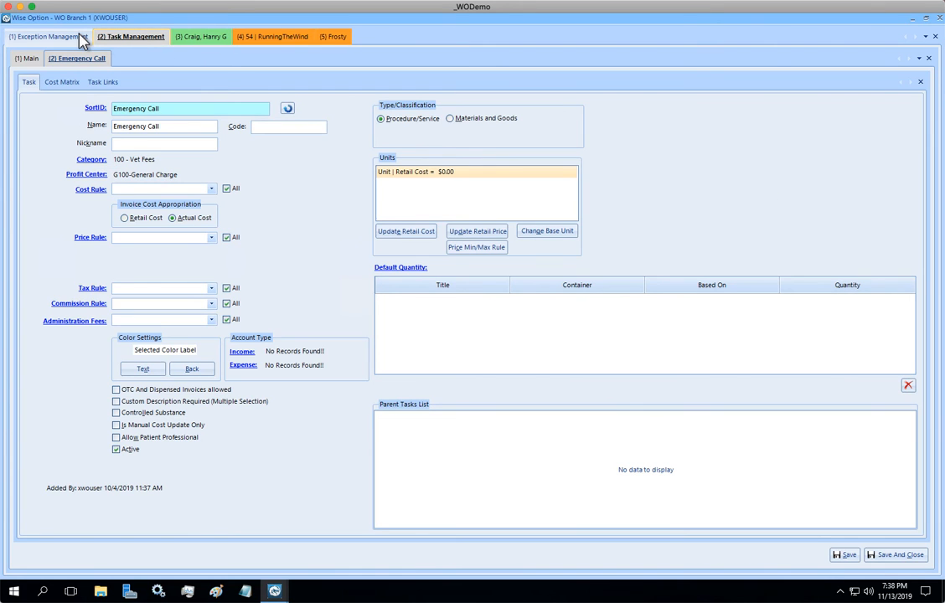
pyautogui.click(82, 41)
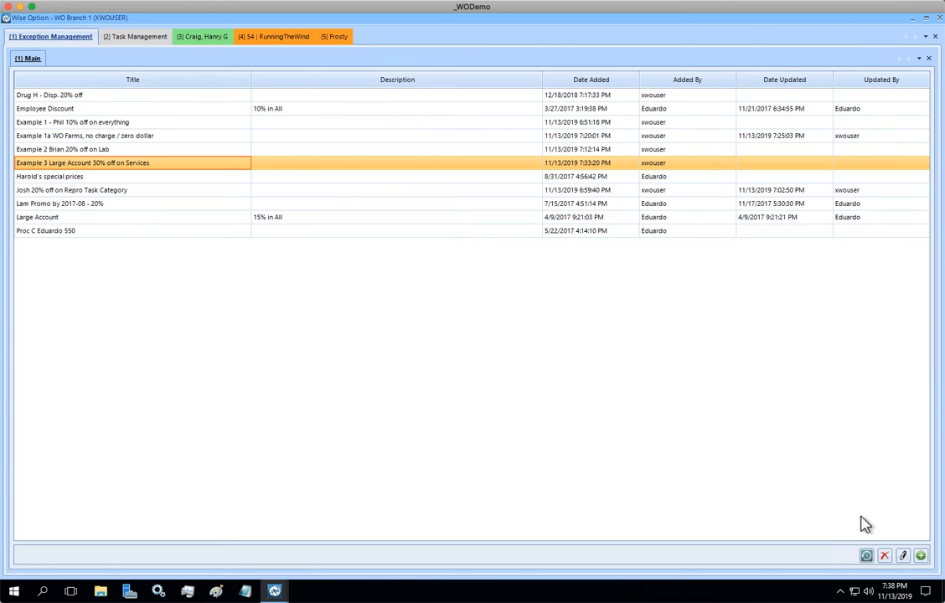
pyautogui.click(902, 555)
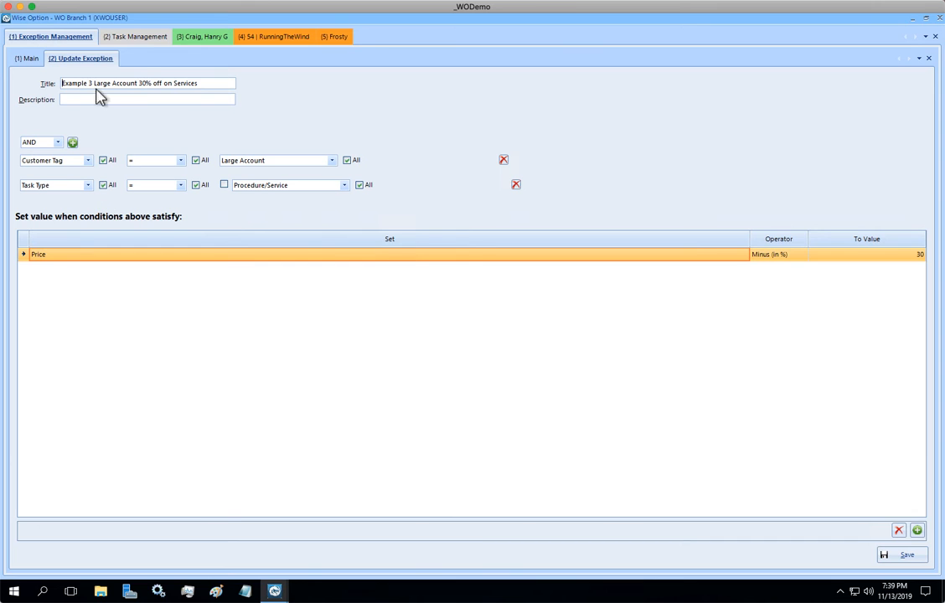
pyautogui.click(29, 60)
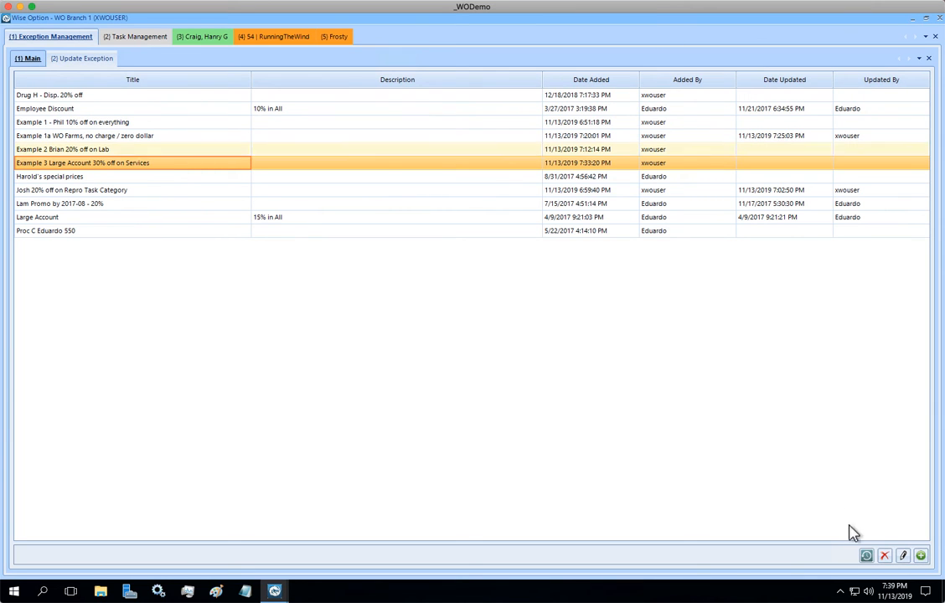
pyautogui.click(919, 558)
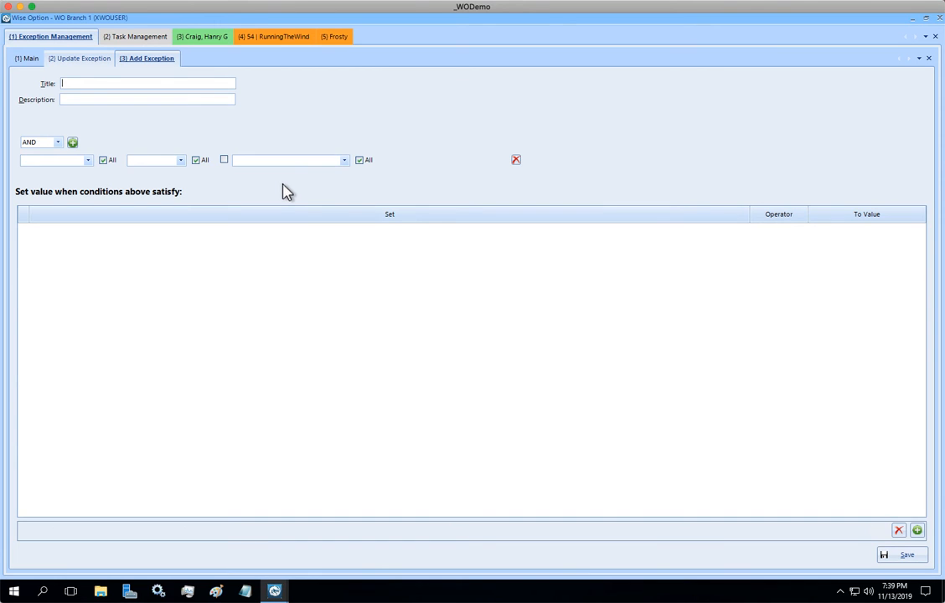
pyautogui.write('E')
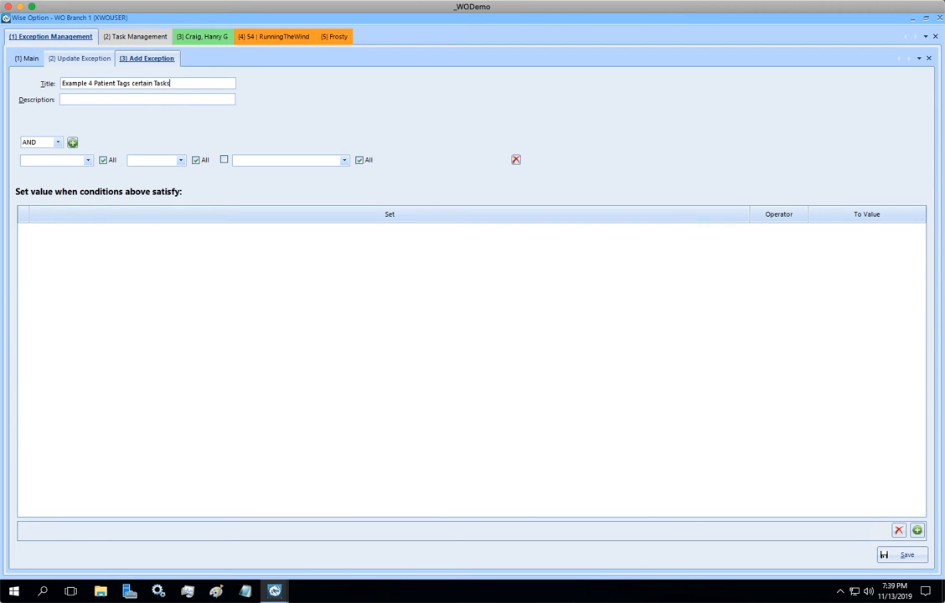
# Define the exception's first condition as Patient Tag = Repro Package Fee
pyautogui.click(71, 162)
pyautogui.write('pat')
pyautogui.press('BackSpace')
pyautogui.write('tag')
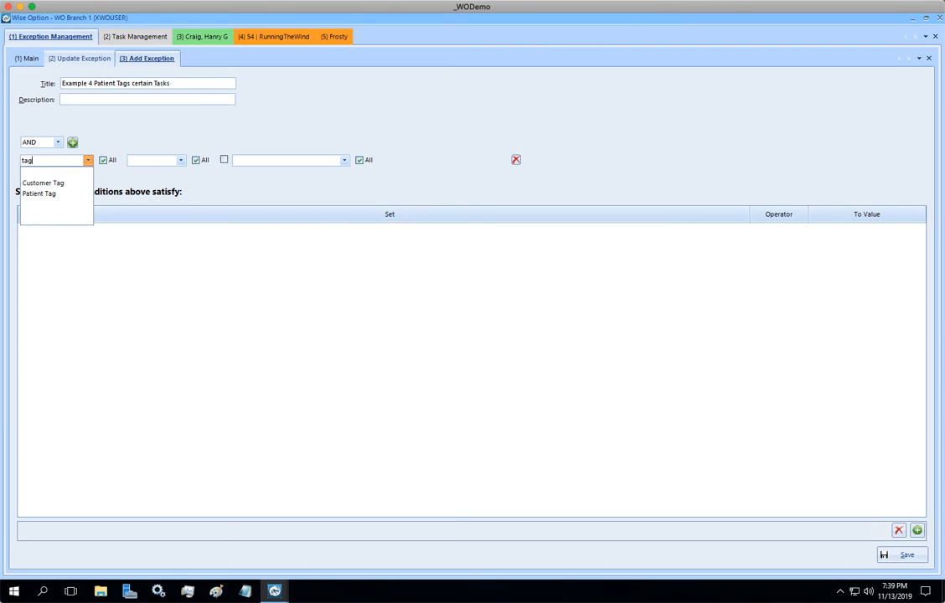
pyautogui.click(57, 194)
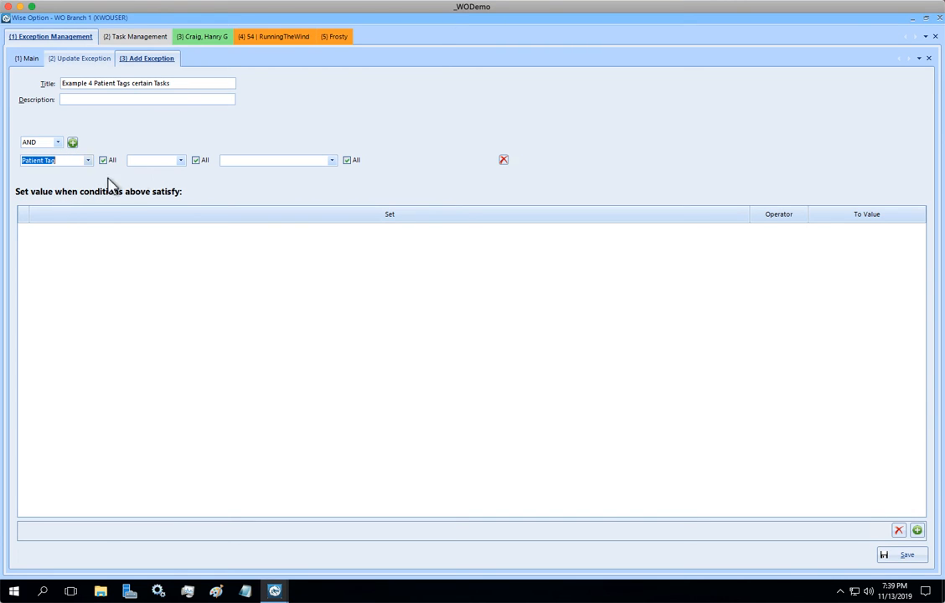
pyautogui.click(181, 161)
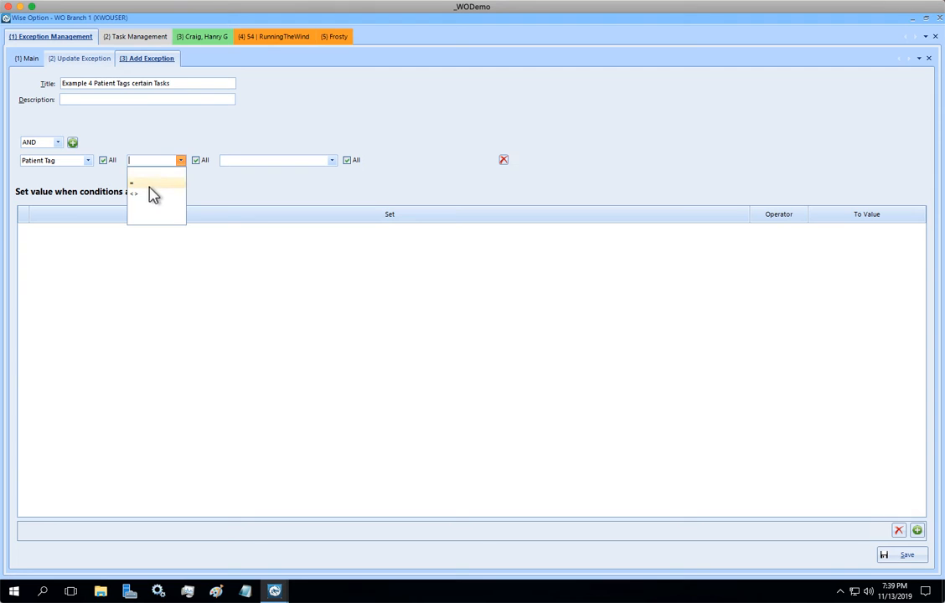
pyautogui.click(150, 184)
pyautogui.click(331, 160)
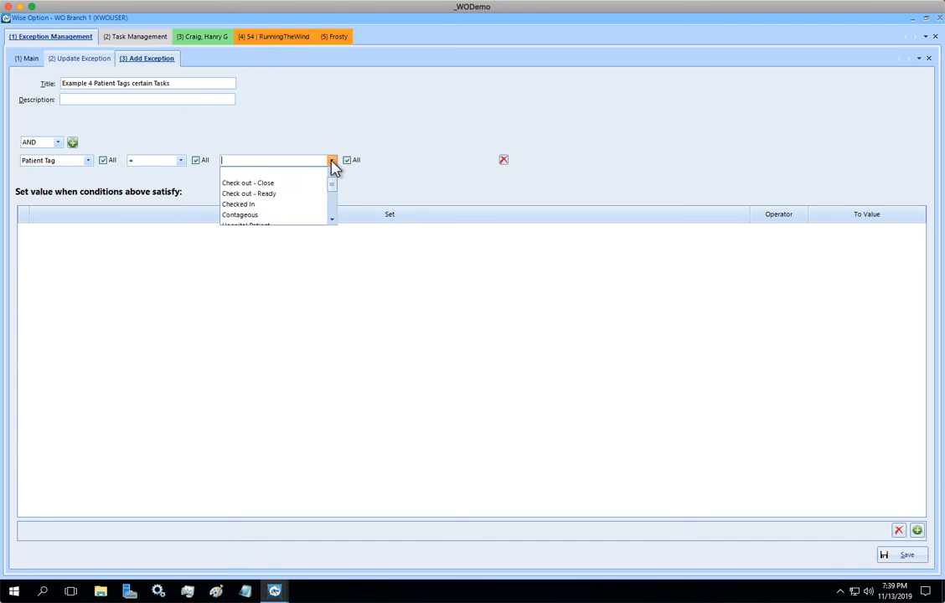
pyautogui.click(333, 208)
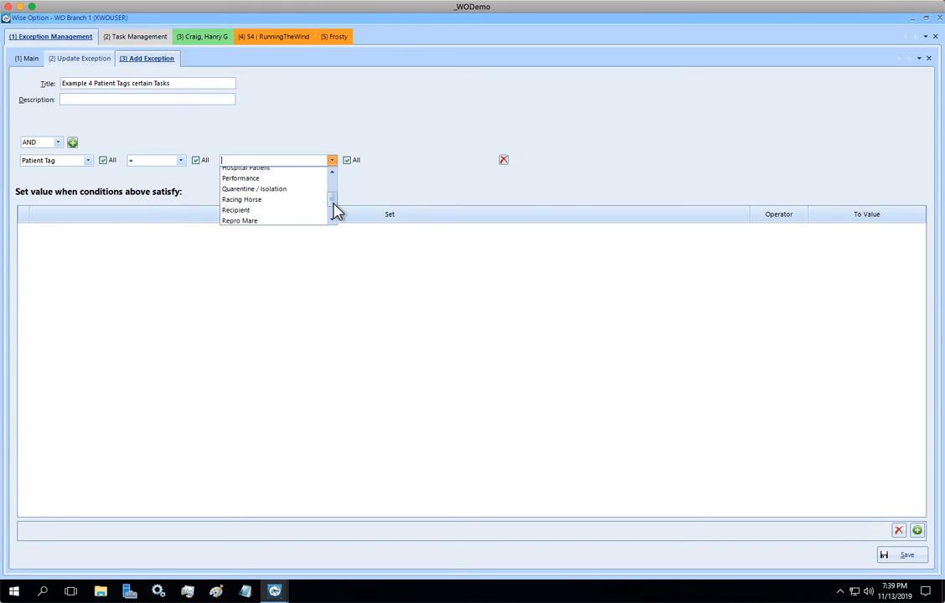
pyautogui.click(333, 215)
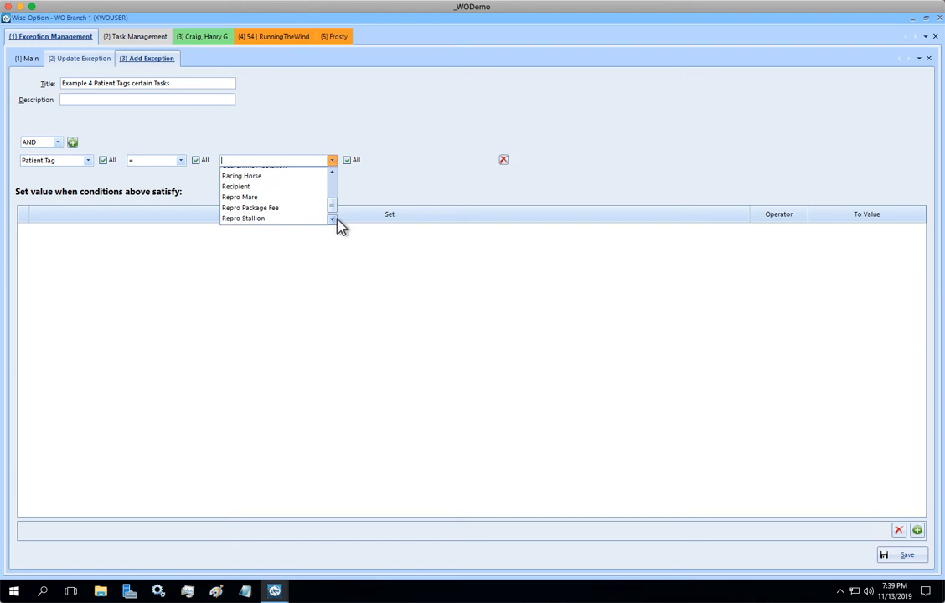
pyautogui.click(280, 207)
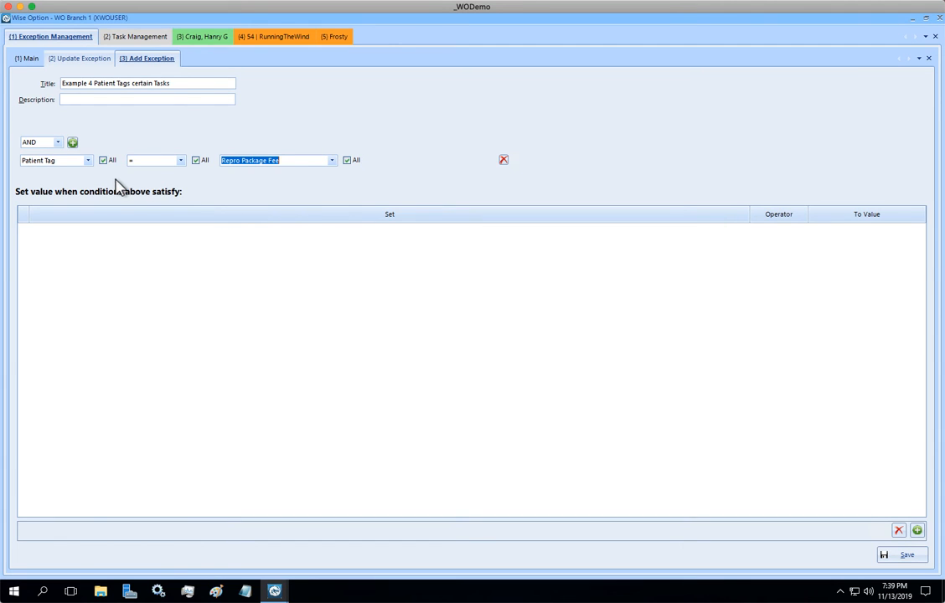
# Add a nested condition group beneath the Patient Tag condition and set its logic to OR
pyautogui.click(58, 143)
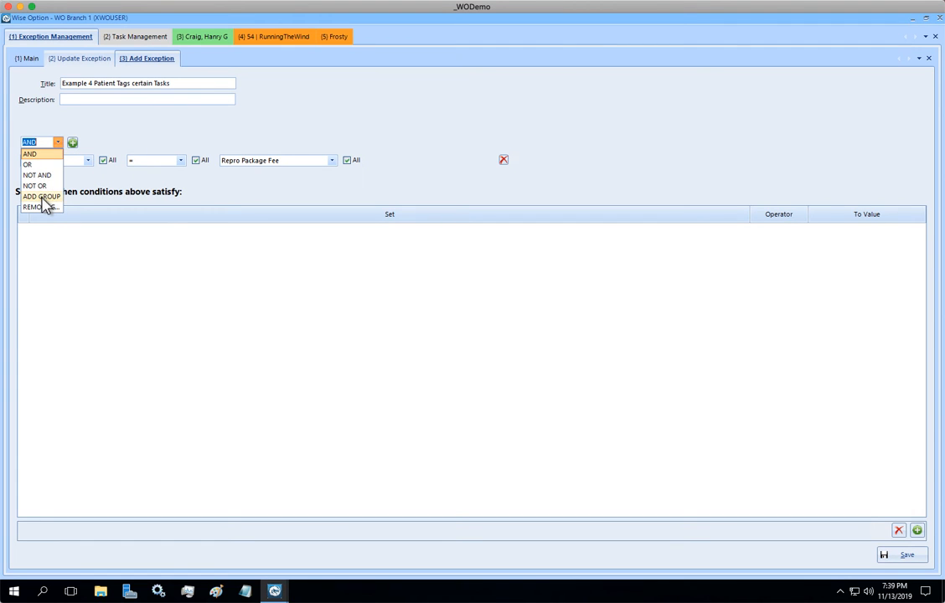
pyautogui.click(42, 197)
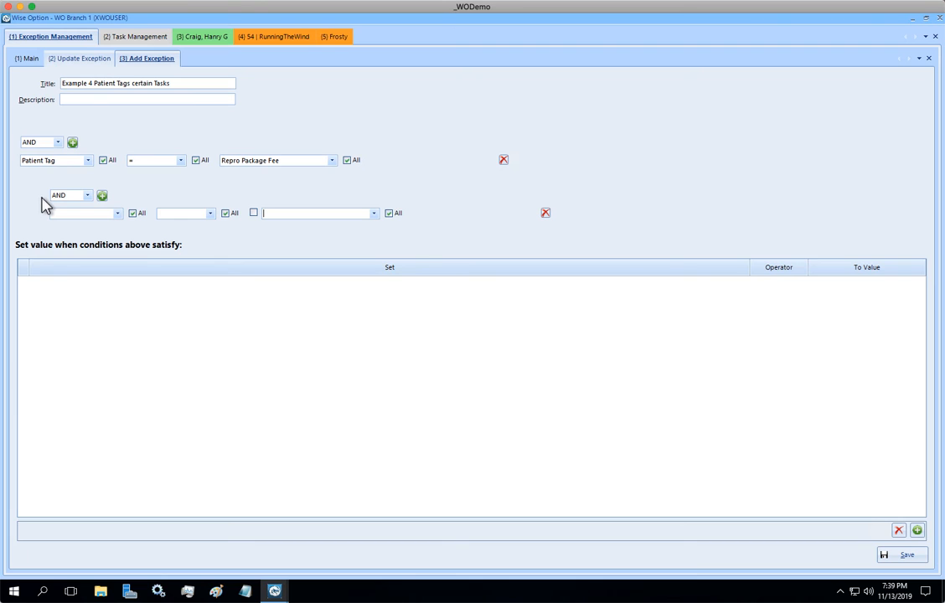
pyautogui.click(87, 196)
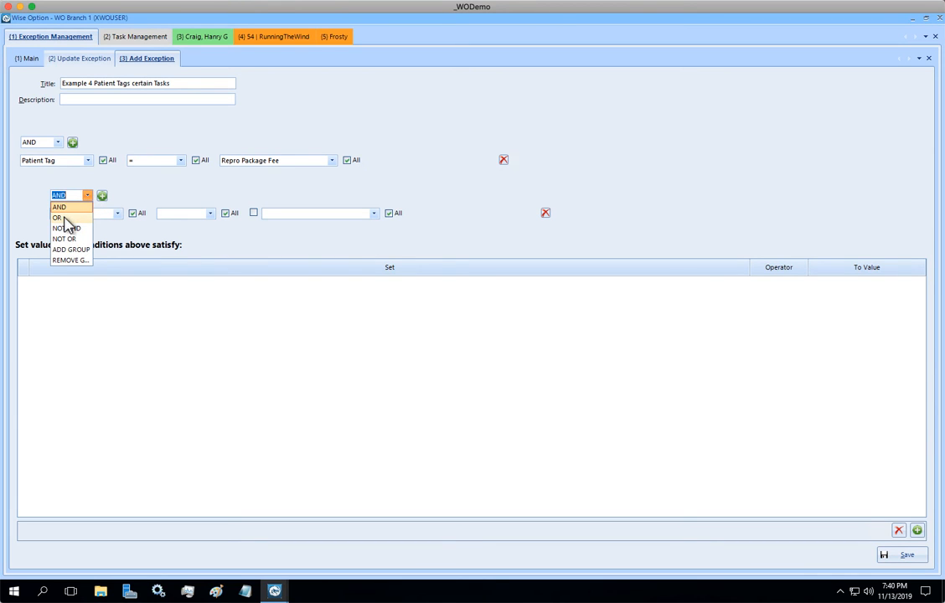
pyautogui.click(64, 218)
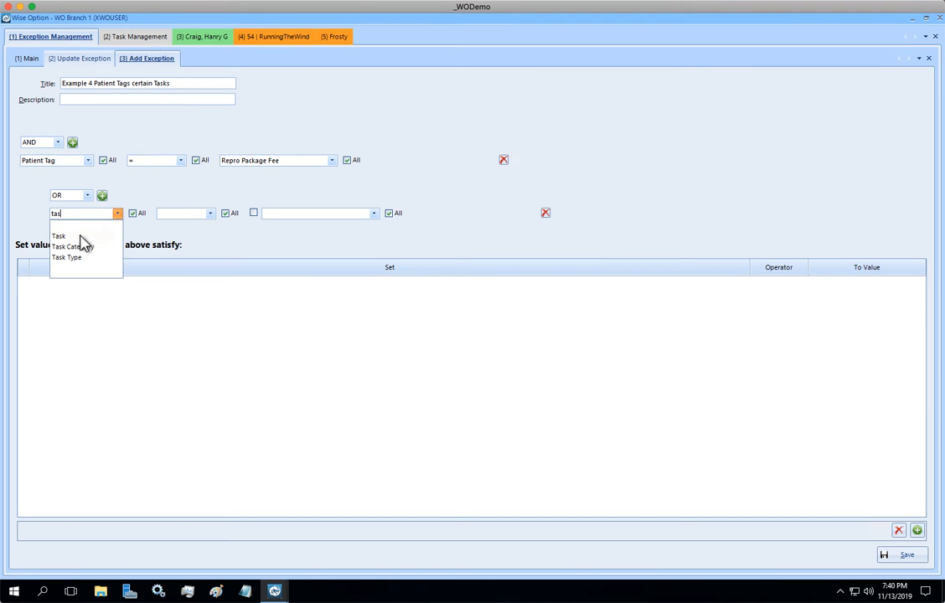
# Define the OR group's first condition as Task = Coggins
pyautogui.click(82, 237)
pyautogui.click(211, 213)
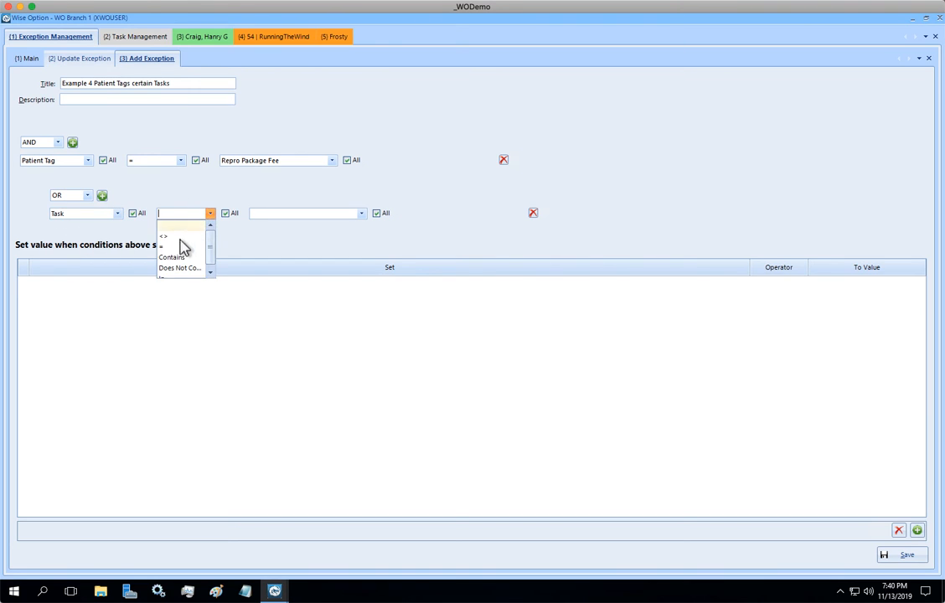
pyautogui.click(173, 249)
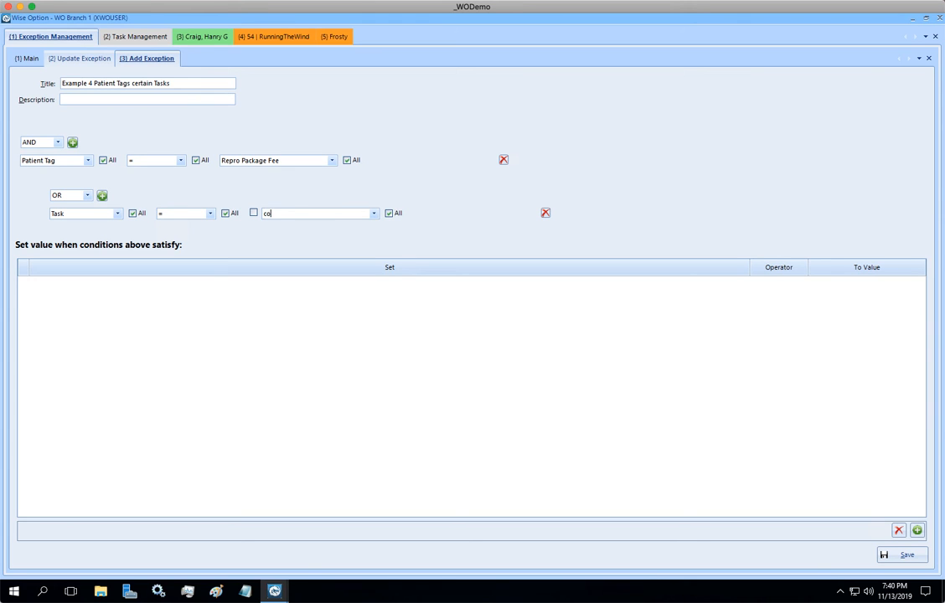
pyautogui.write('coggins')
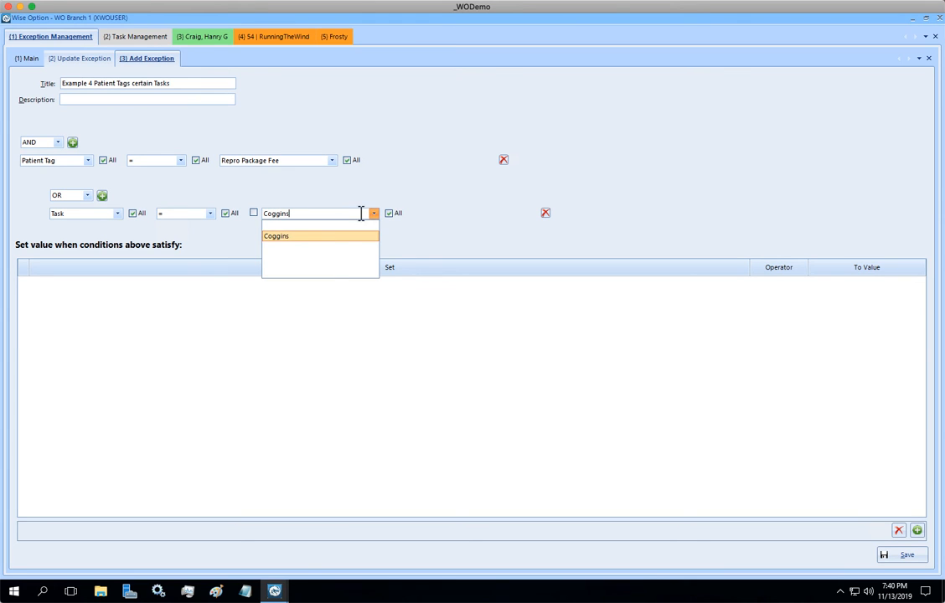
pyautogui.click(321, 237)
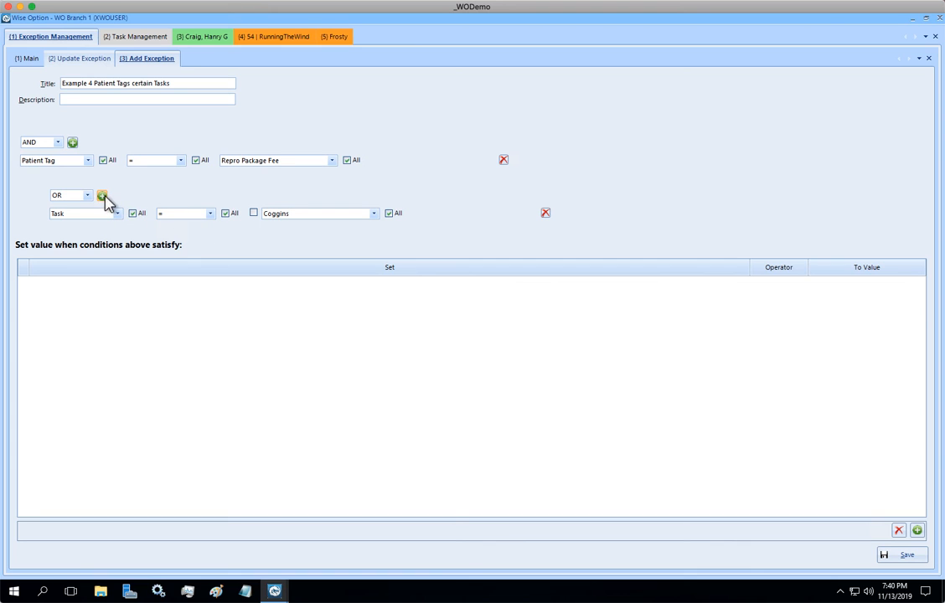
# Add a second condition to the OR group, Task = Deworm
pyautogui.click(102, 196)
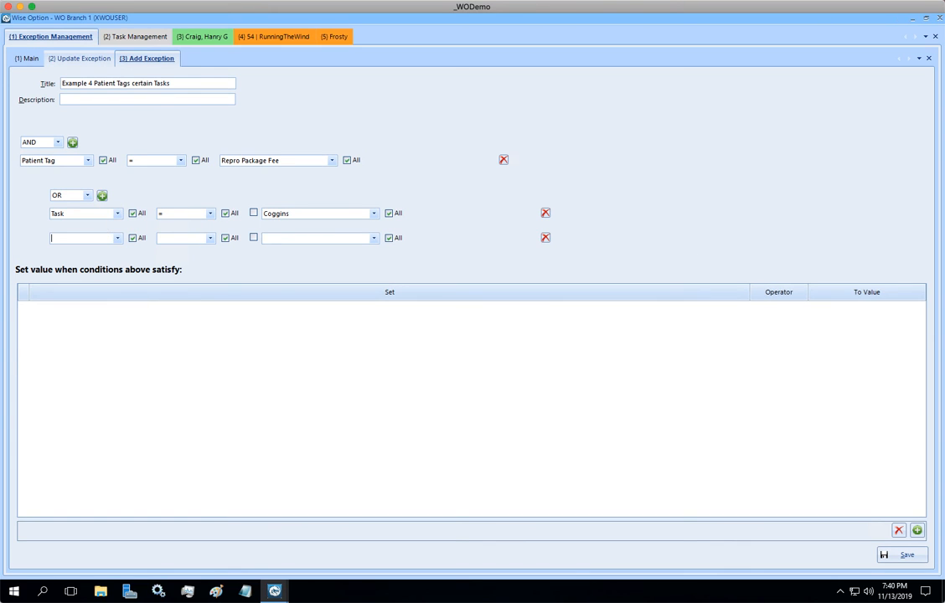
pyautogui.write('tas')
pyautogui.click(82, 259)
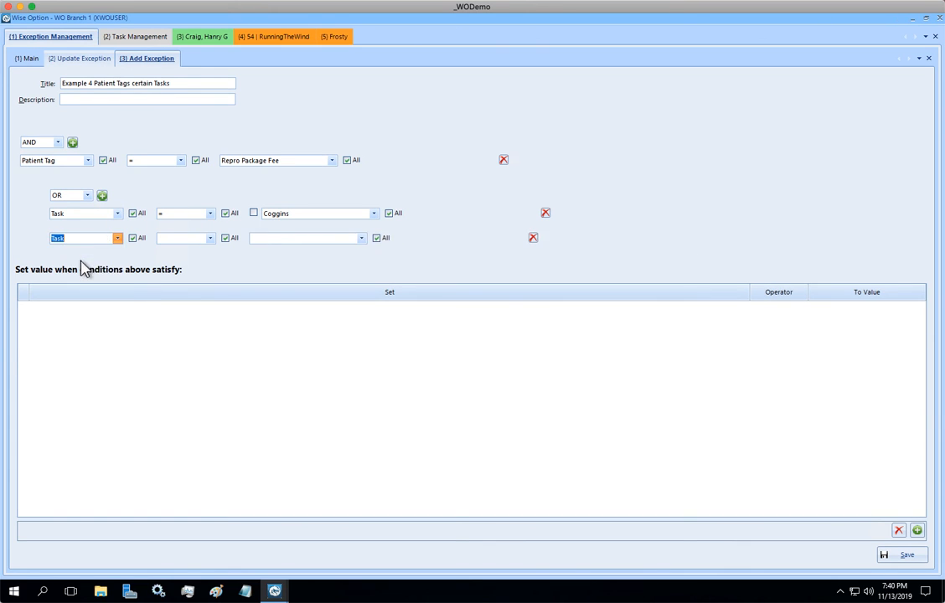
pyautogui.click(209, 239)
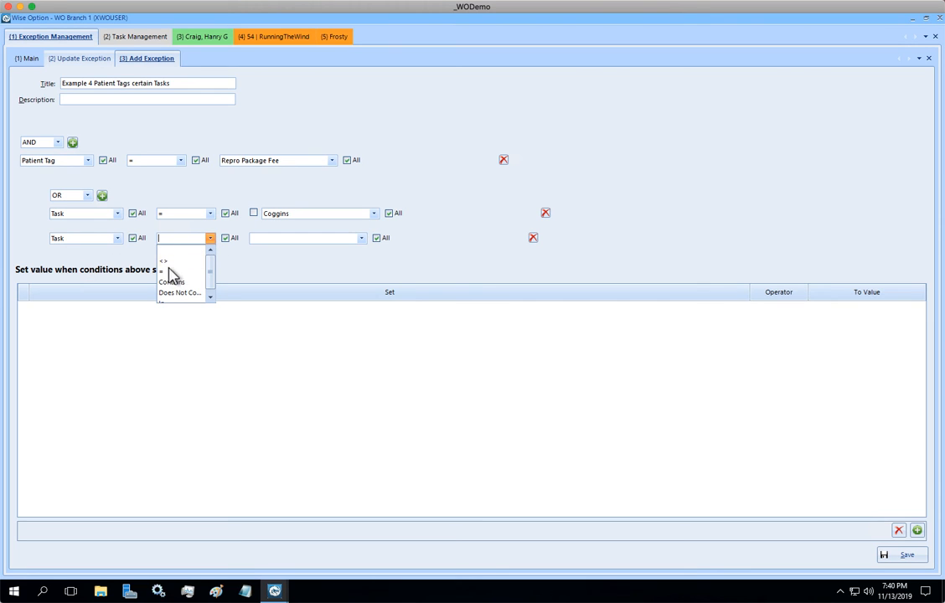
pyautogui.click(170, 272)
pyautogui.click(328, 238)
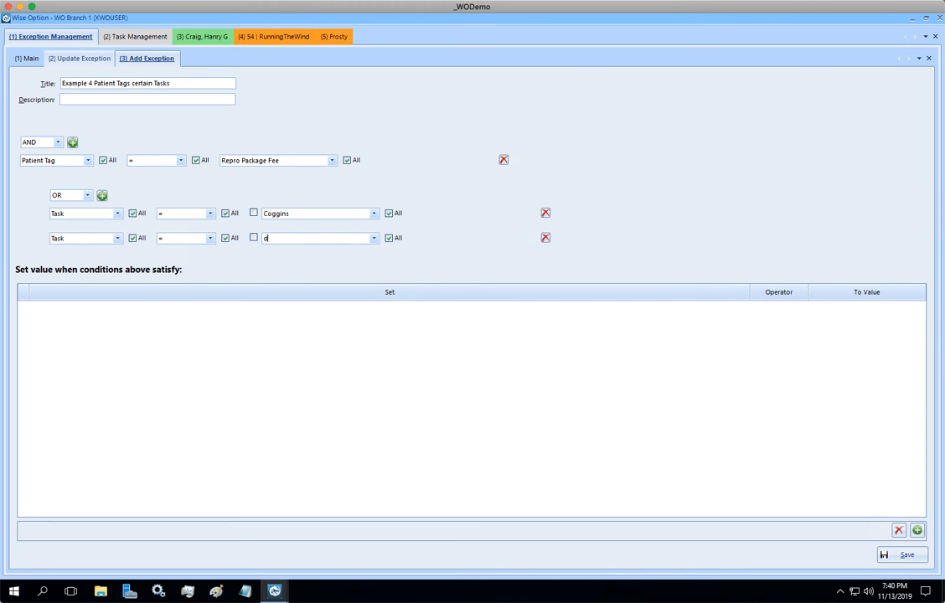
pyautogui.write('dew')
pyautogui.click(305, 258)
# Add a third condition to the OR group, Task = Palpation
pyautogui.click(101, 195)
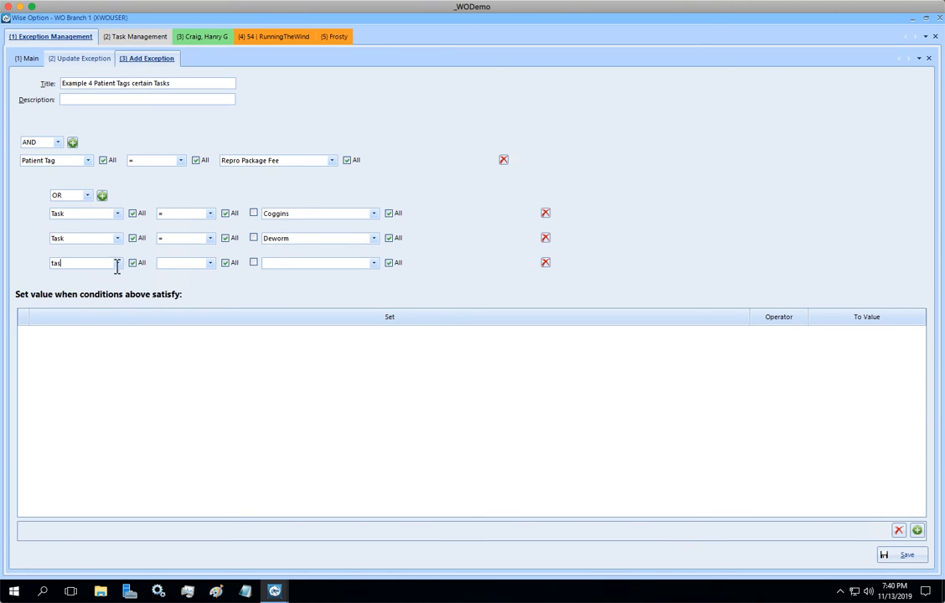
pyautogui.click(116, 266)
pyautogui.write('tas')
pyautogui.click(108, 284)
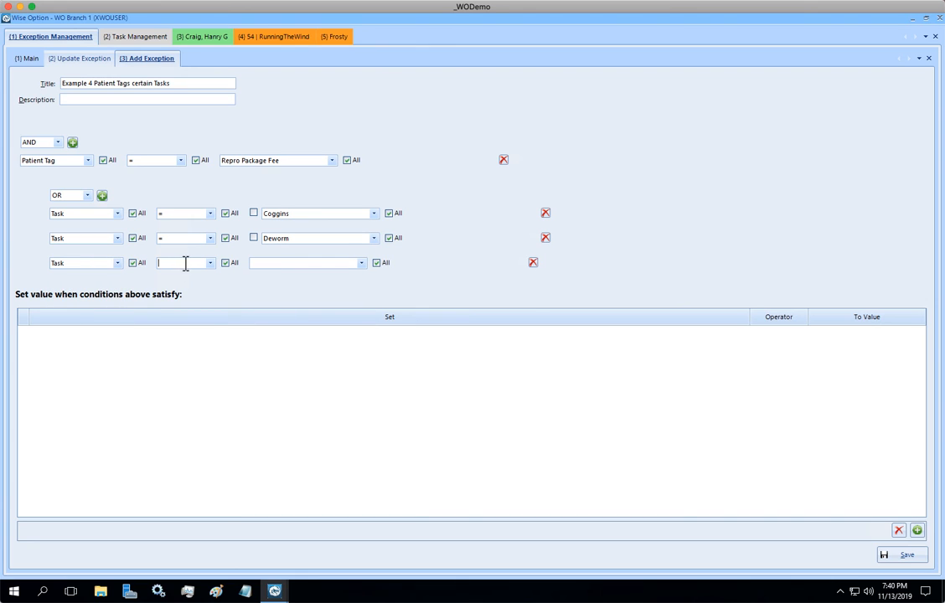
pyautogui.click(210, 263)
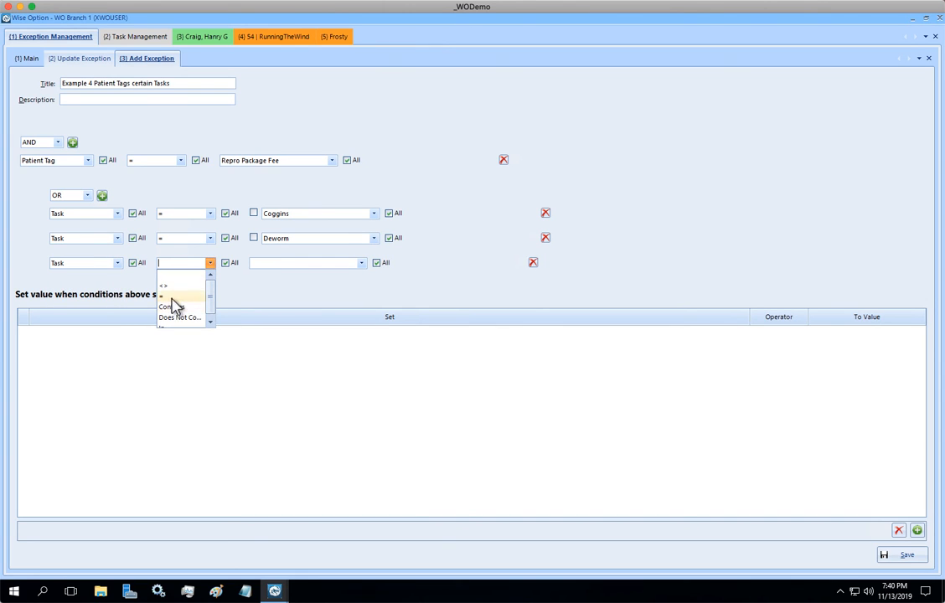
pyautogui.click(167, 276)
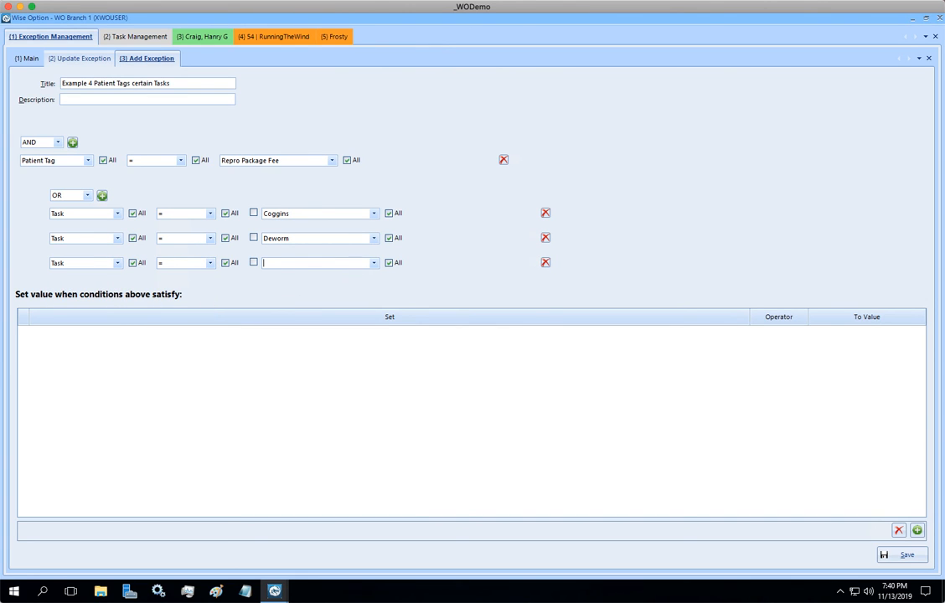
pyautogui.write('pal')
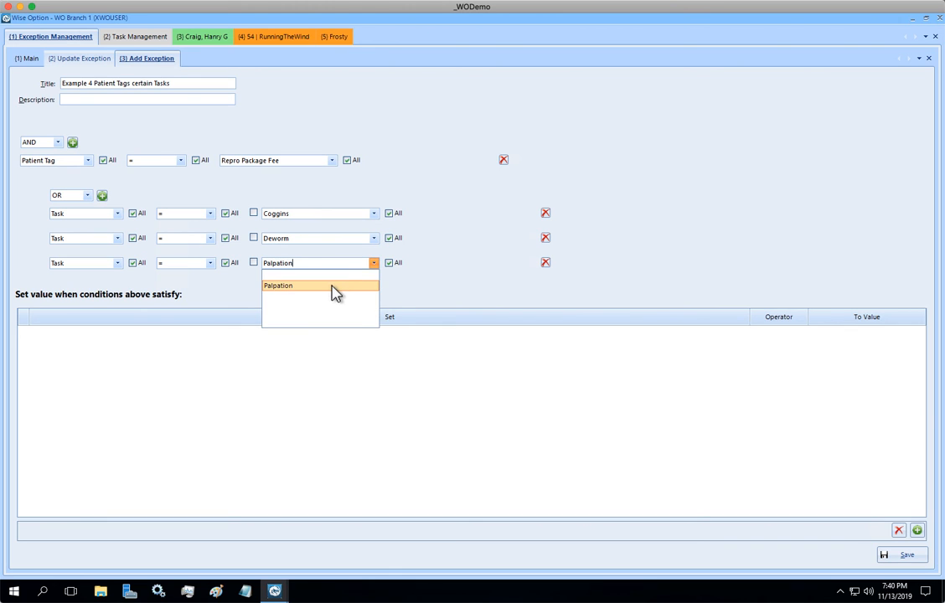
pyautogui.click(334, 287)
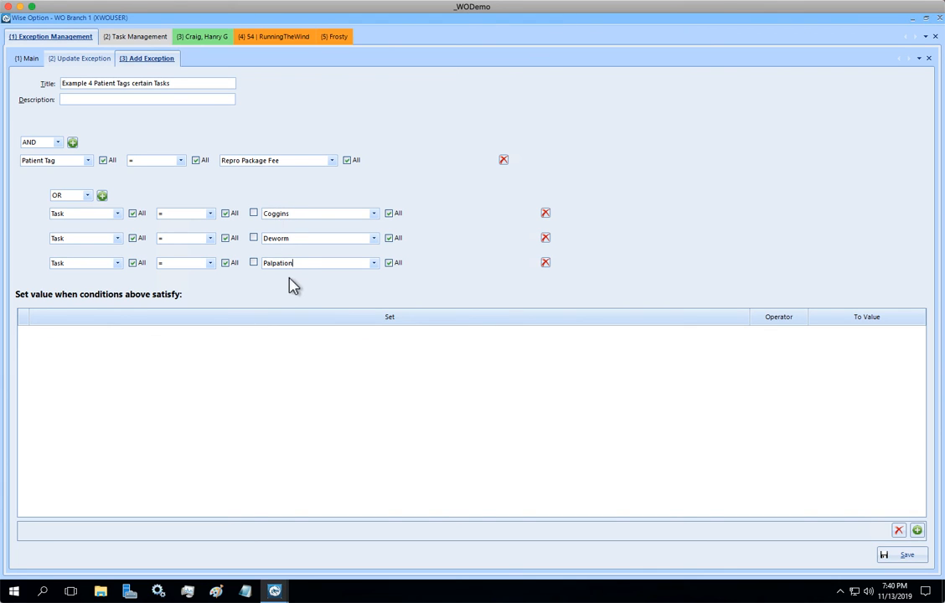
# Add a value rule that sets Price = 0 when the conditions are satisfied
pyautogui.click(917, 531)
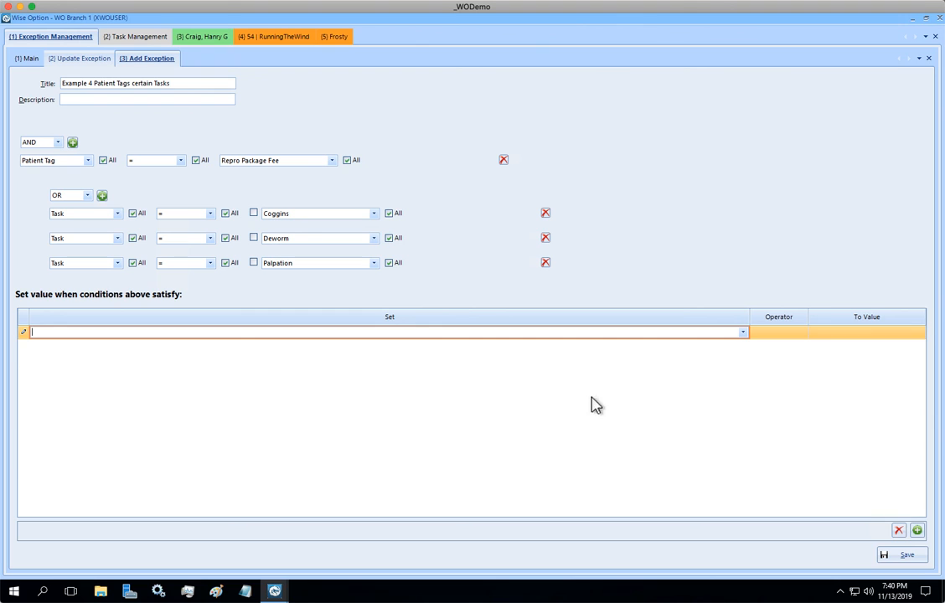
pyautogui.click(743, 332)
pyautogui.click(330, 369)
pyautogui.click(795, 333)
pyautogui.click(801, 332)
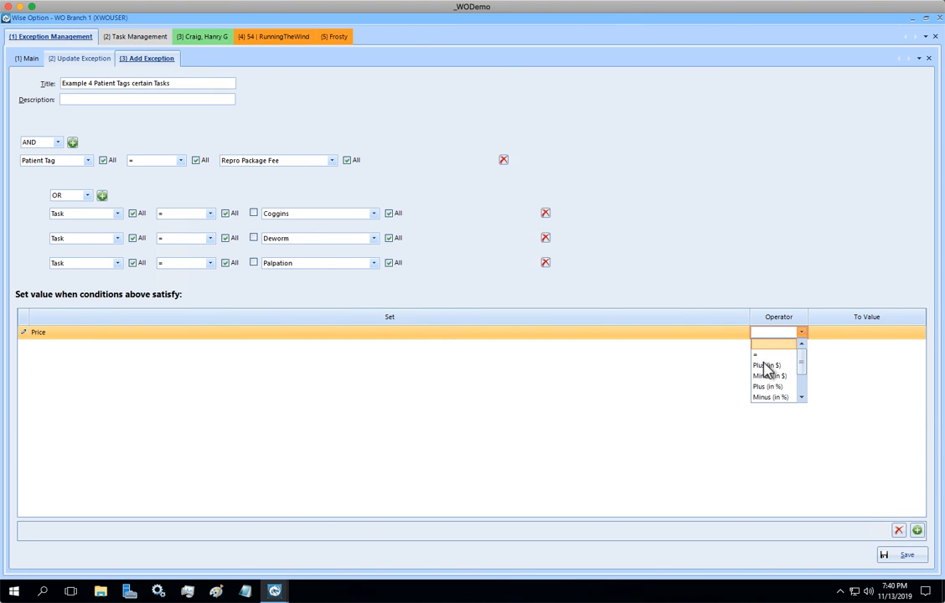
pyautogui.click(764, 355)
pyautogui.click(885, 333)
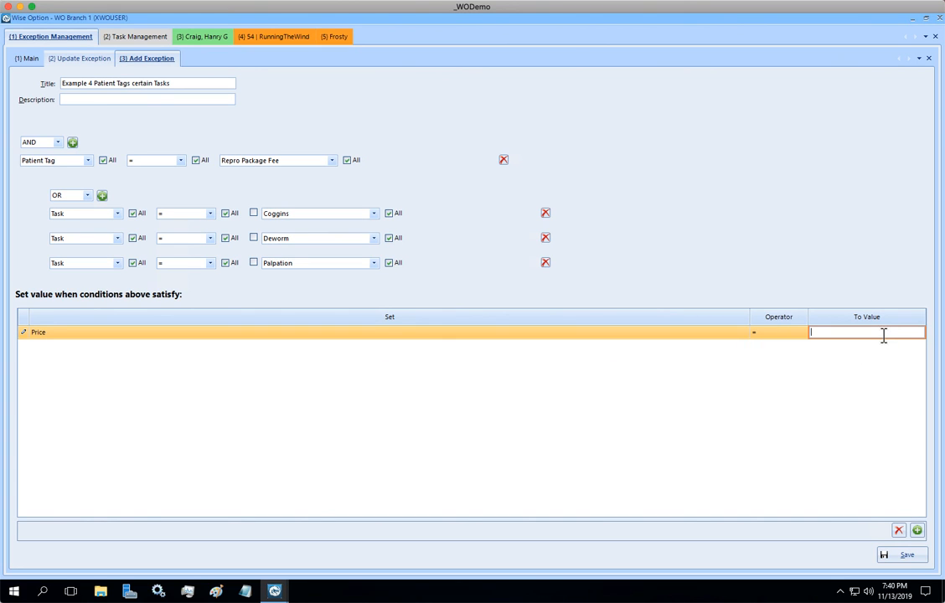
pyautogui.press('Tab')
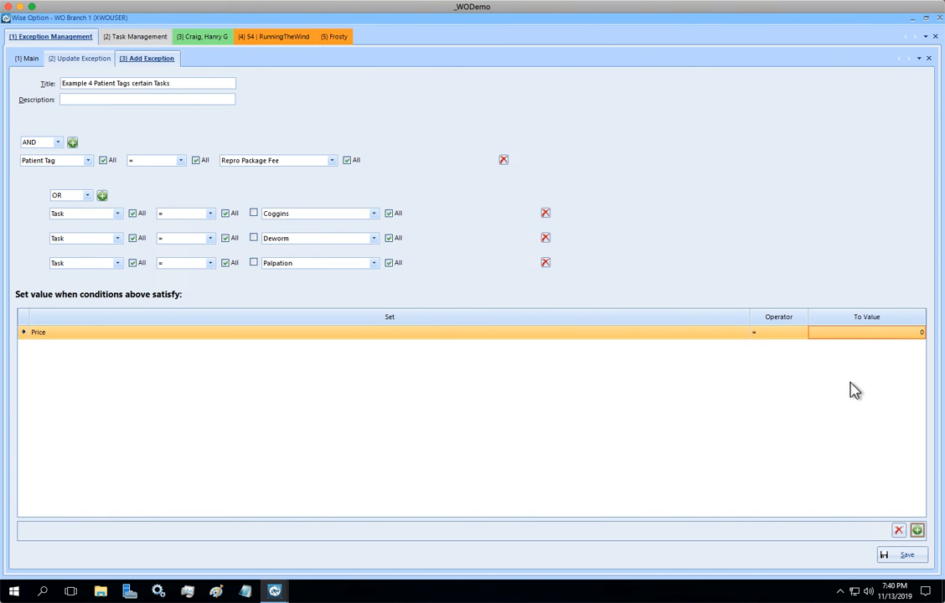